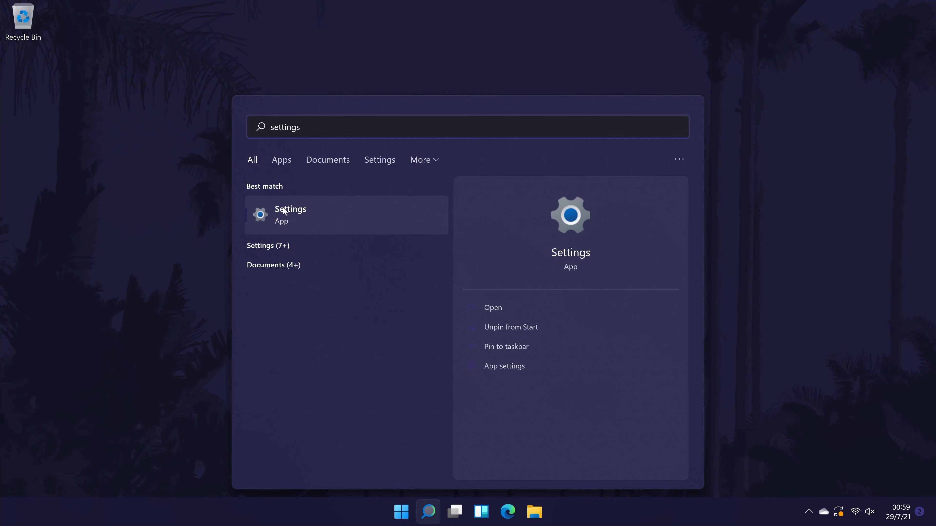
# Open the Network & internet page in Settings to check the WiFi connection, and close Settings.
pyautogui.click(316, 218)
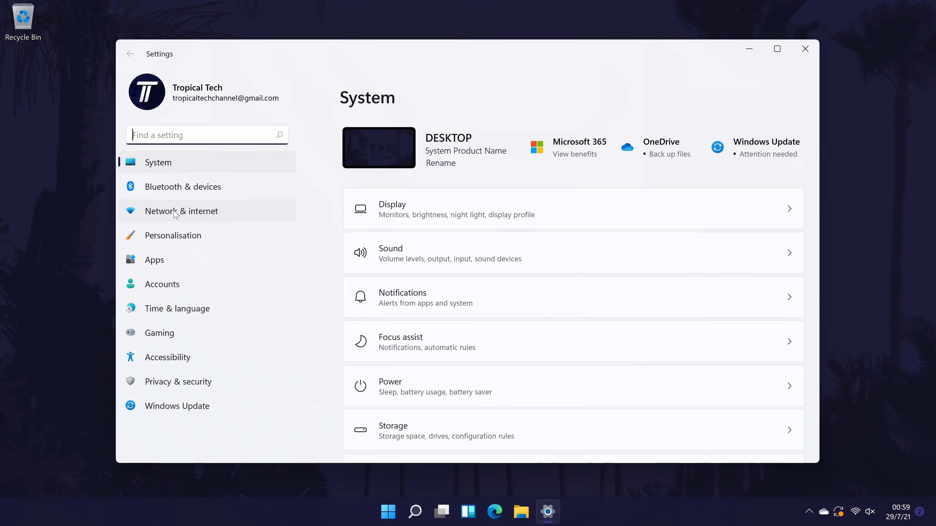
pyautogui.click(237, 213)
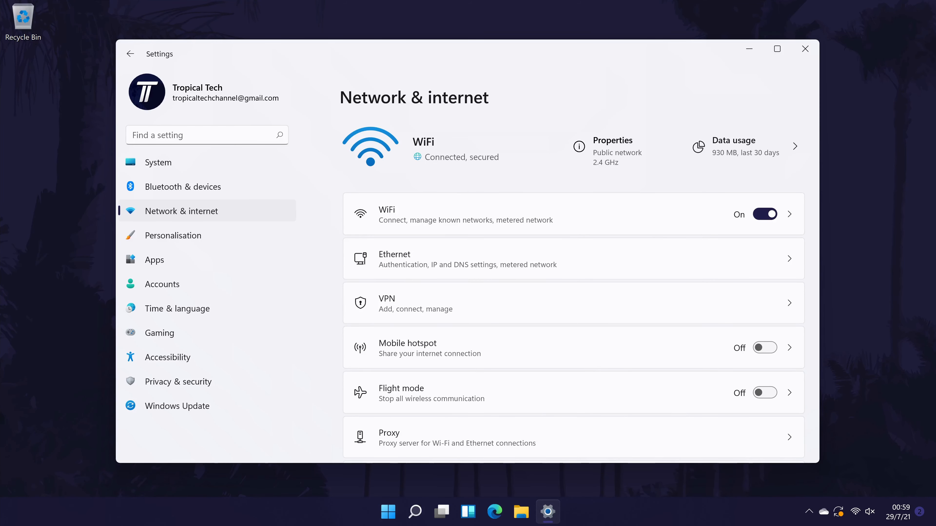
pyautogui.hotkey('alt', 'F4')
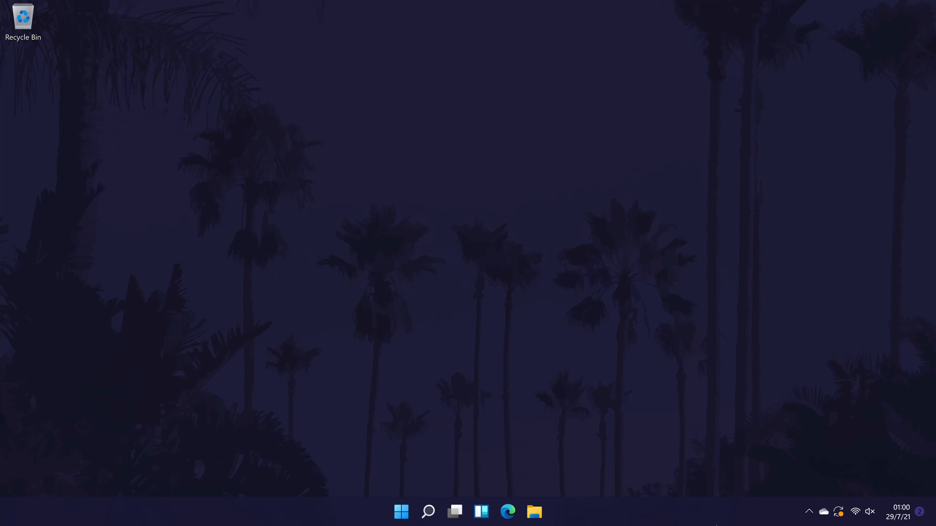
# Forget the currently connected network in the list of available WiFi networks.
pyautogui.click(862, 512)
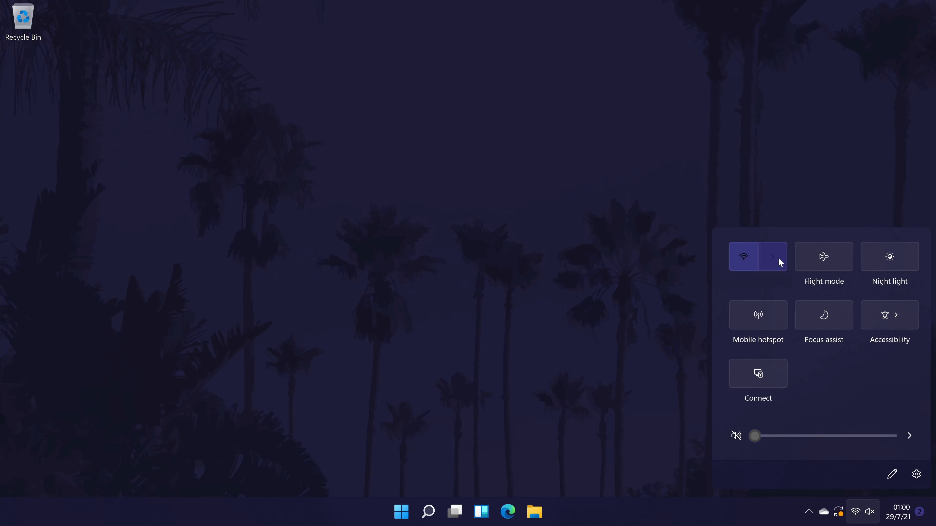
pyautogui.click(777, 258)
pyautogui.rightClick(775, 282)
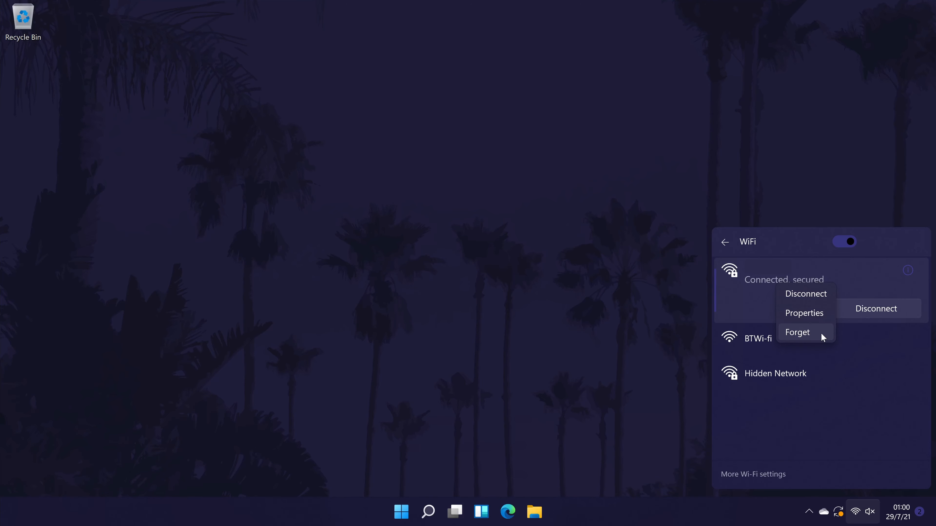
pyautogui.click(821, 333)
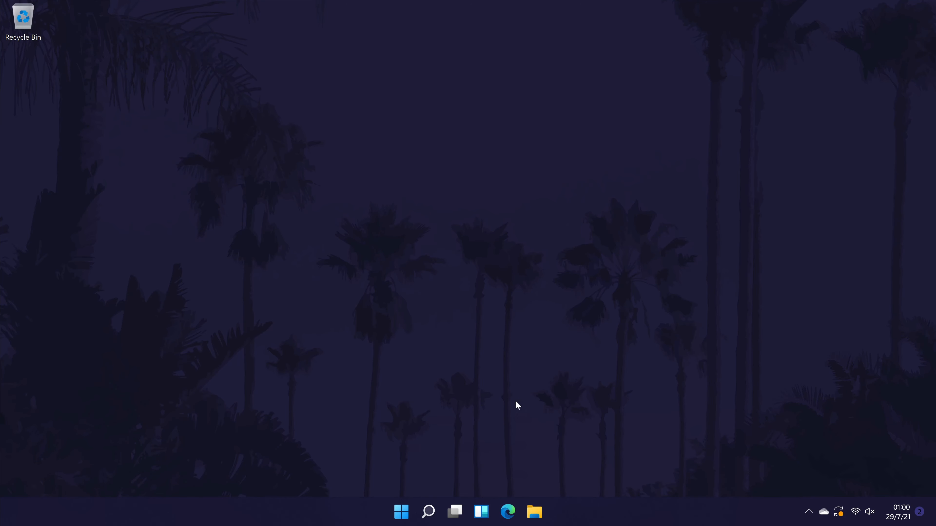
# Search for Settings and open the Other trouble-shooters page under the System troubleshooting options.
pyautogui.click(434, 502)
pyautogui.write('settings')
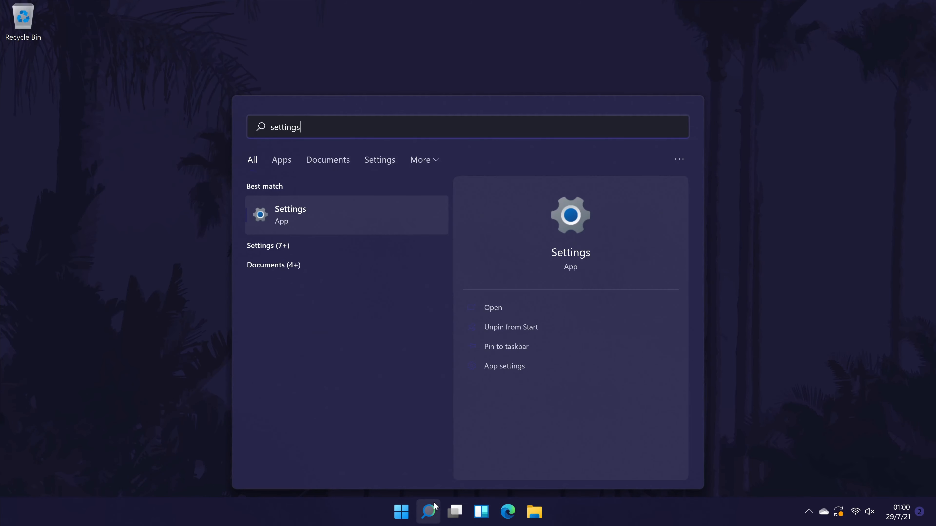
pyautogui.click(309, 207)
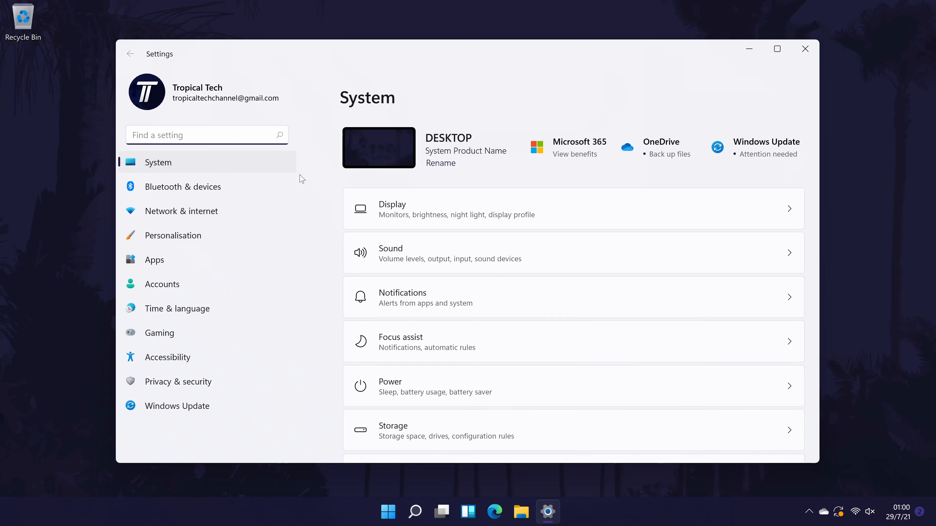
pyautogui.click(196, 171)
pyautogui.scroll(-6, 683, 232)
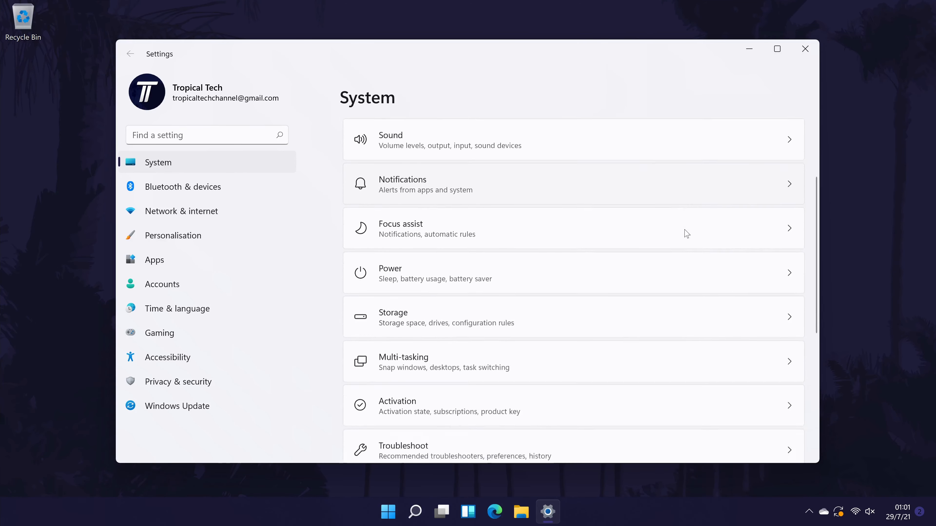
pyautogui.click(454, 258)
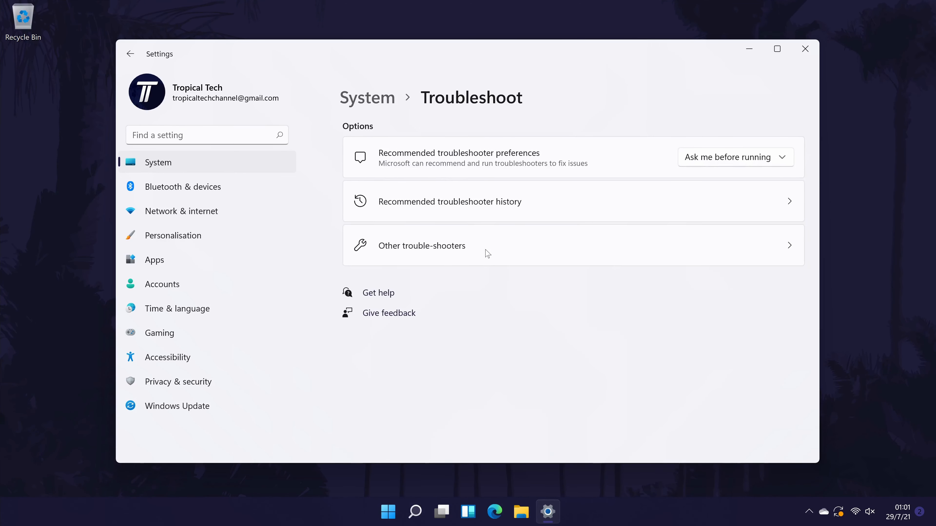
pyautogui.click(461, 252)
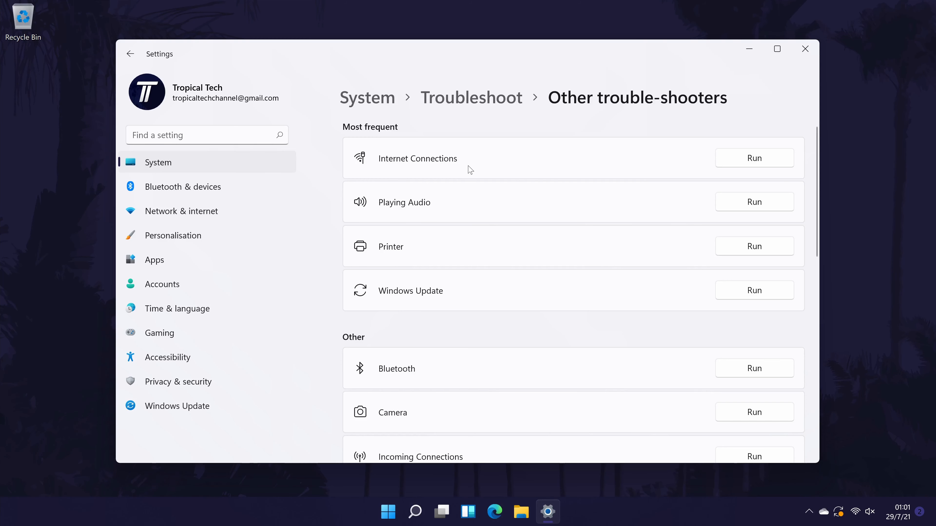
# Run the Internet Connections troubleshooter on the connection to the Internet, and close it when it finishes.
pyautogui.click(761, 160)
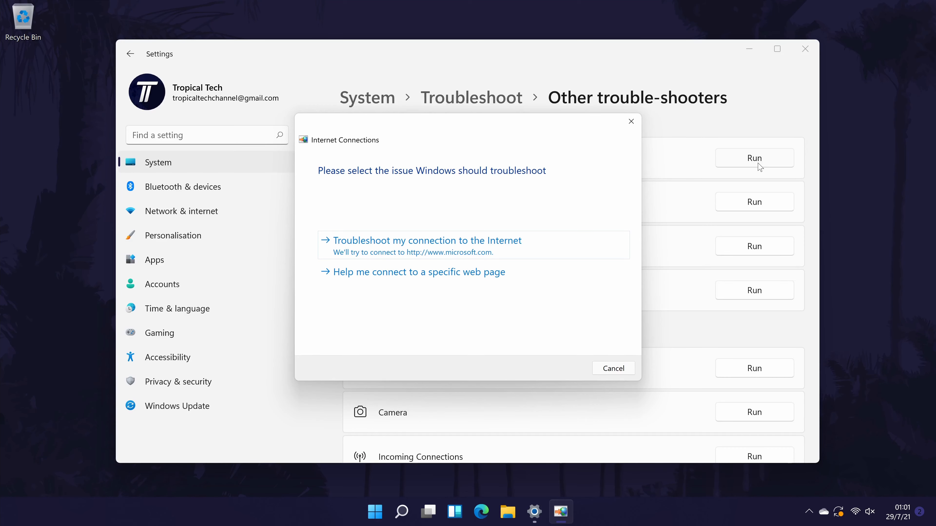
pyautogui.click(448, 250)
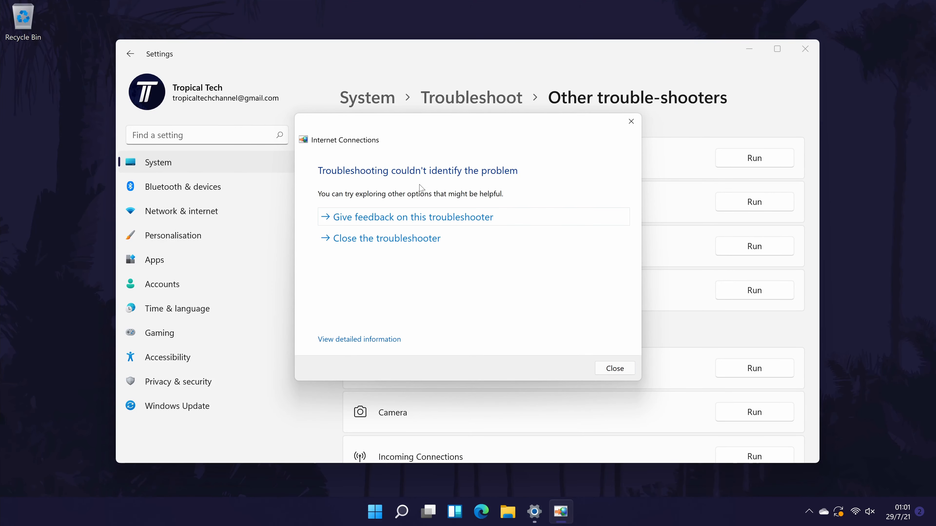
pyautogui.click(632, 121)
# Start the Network Adapter troubleshooter with WiFi selected, close it without diagnosing, and start the Incoming Connections troubleshooter.
pyautogui.scroll(-2, 561, 192)
pyautogui.scroll(-4, 561, 191)
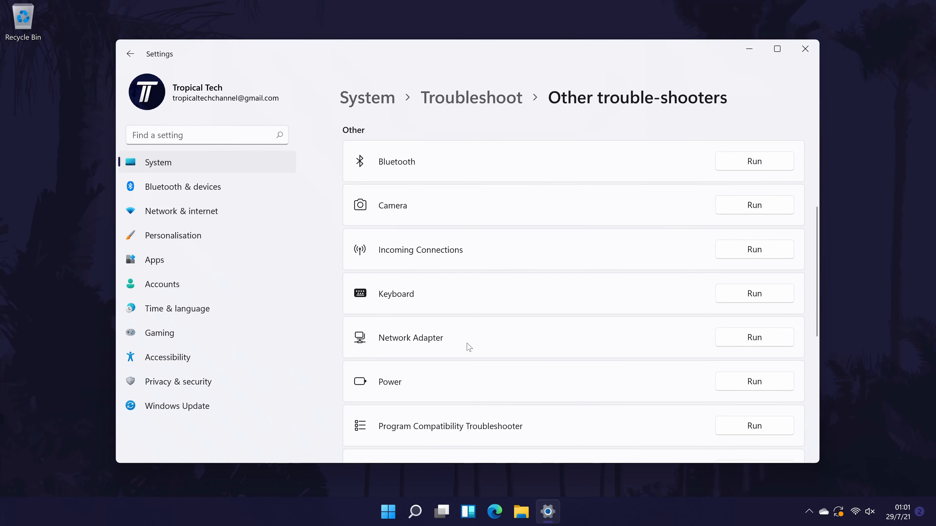
pyautogui.click(734, 339)
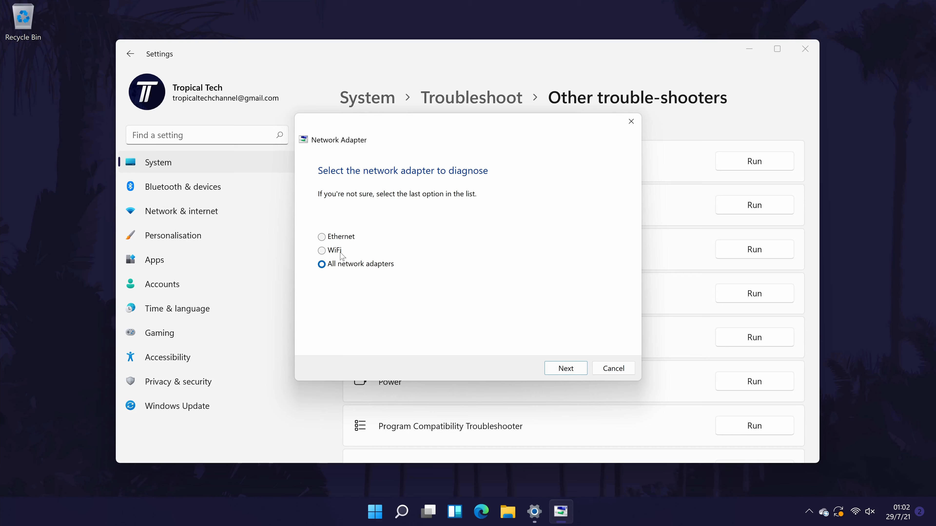
pyautogui.click(333, 251)
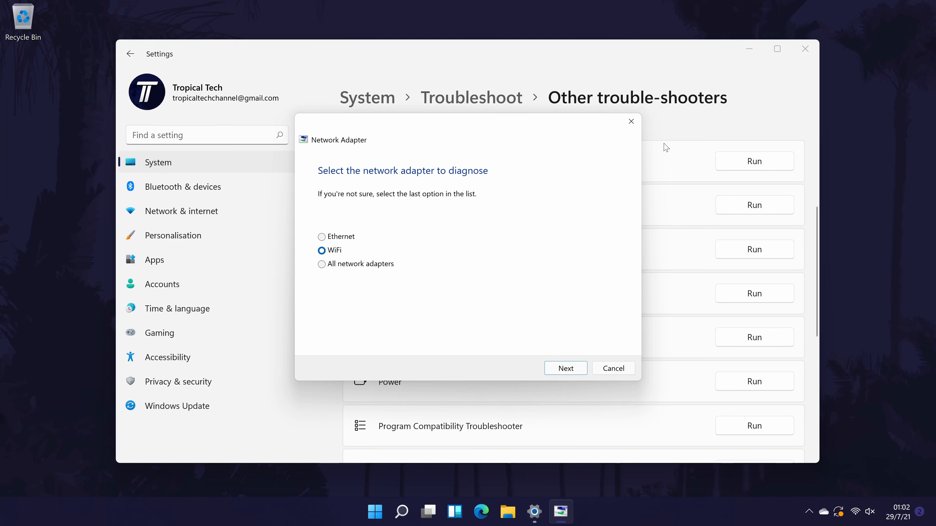
pyautogui.click(631, 121)
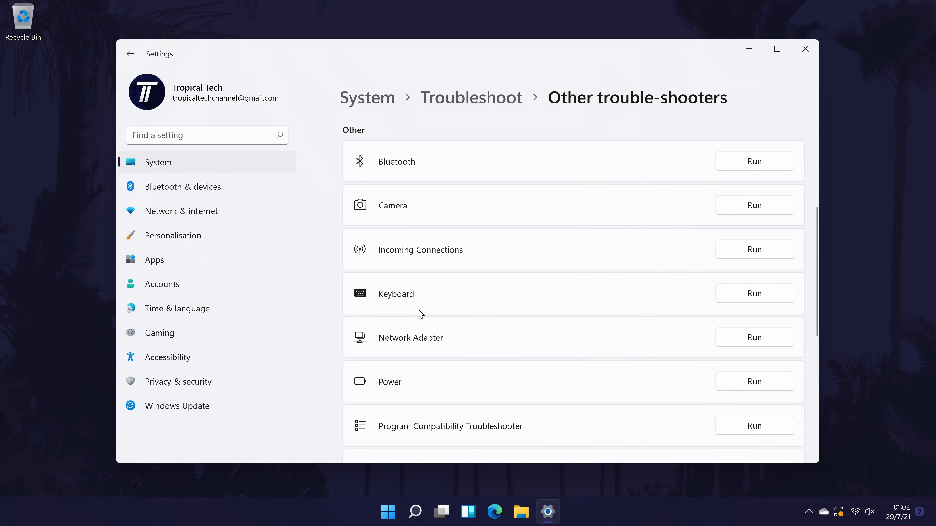
pyautogui.click(754, 249)
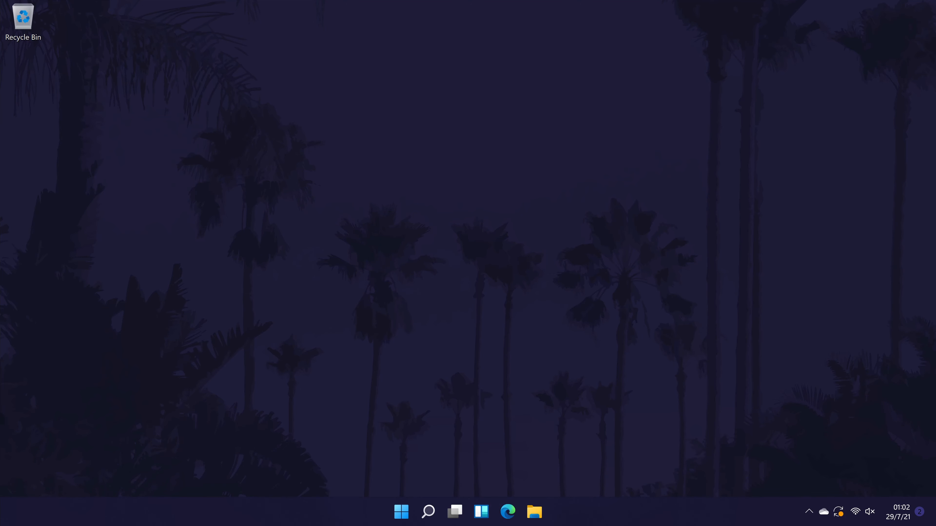
# Search for Command Prompt and run it as administrator.
pyautogui.click(429, 510)
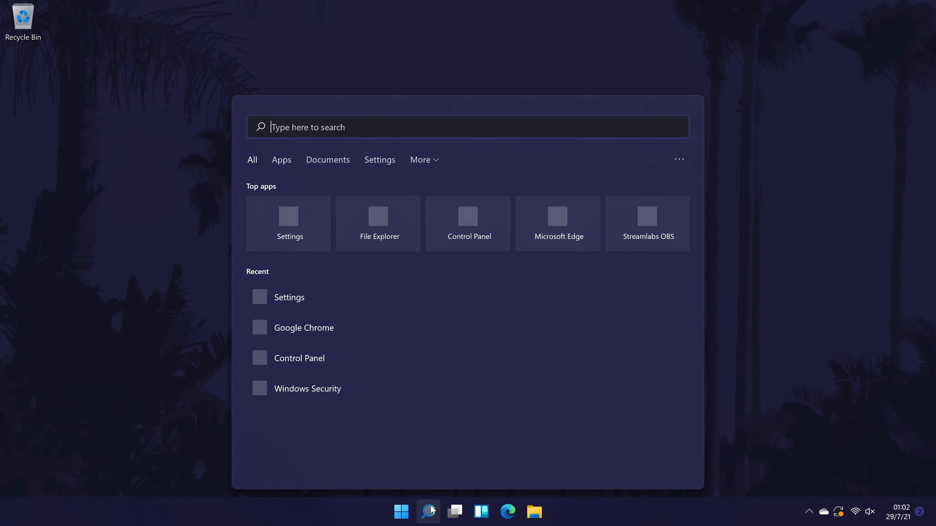
pyautogui.write('command prompt')
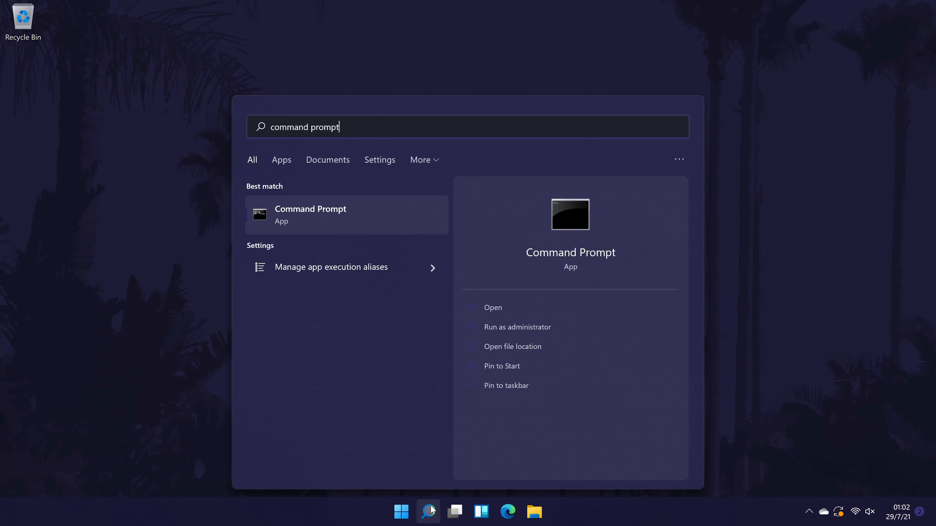
pyautogui.rightClick(320, 216)
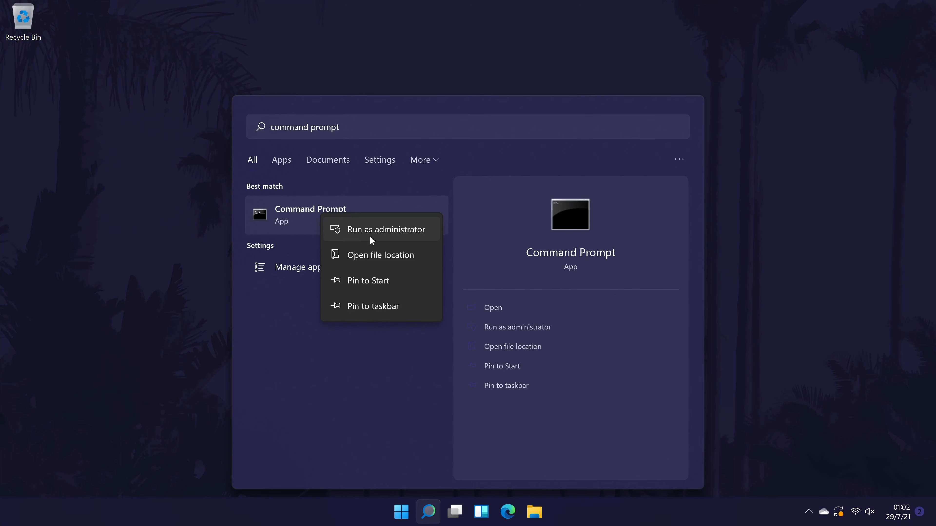
pyautogui.click(377, 232)
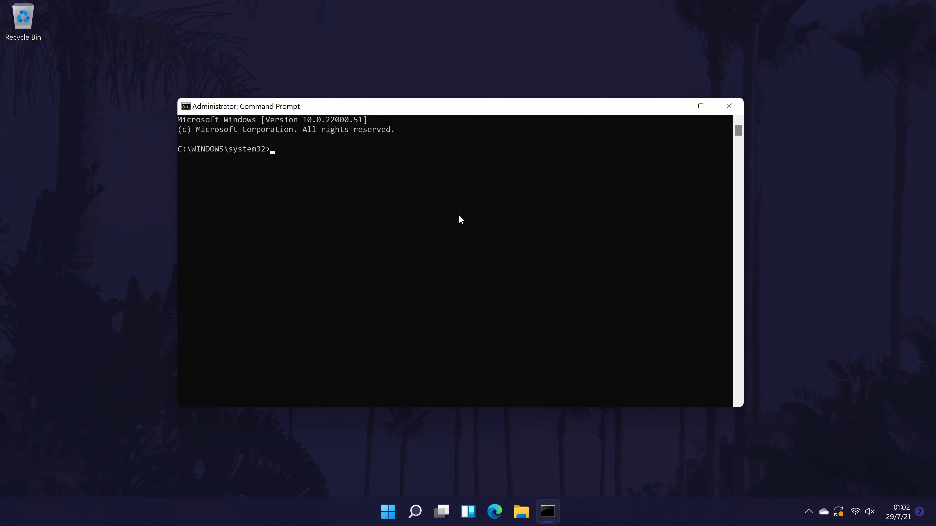
# Reset the Winsock catalog and the IP stack with "netsh winsock reset" and "netsh int ip reset".
pyautogui.write('netsh winsock reset')
pyautogui.press('Return')
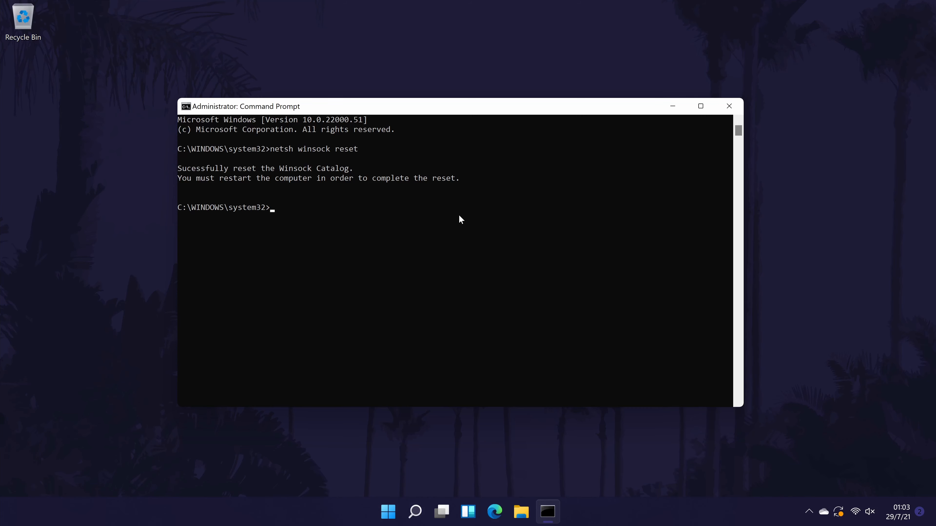
pyautogui.write('netsh int ip reset')
pyautogui.press('Return')
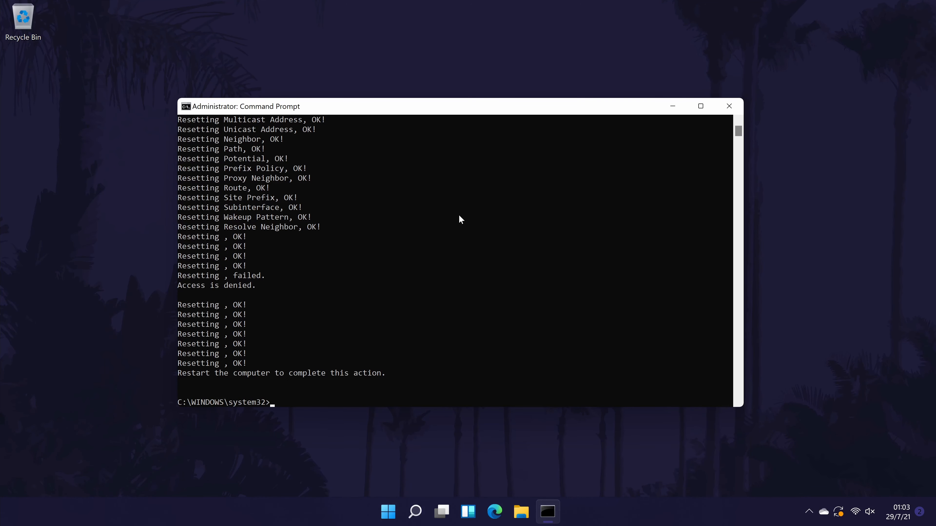
# Enter the command "ipconfig /release" to release the current IP address.
pyautogui.scroll(-5, 459, 219)
pyautogui.write('ipconfig')
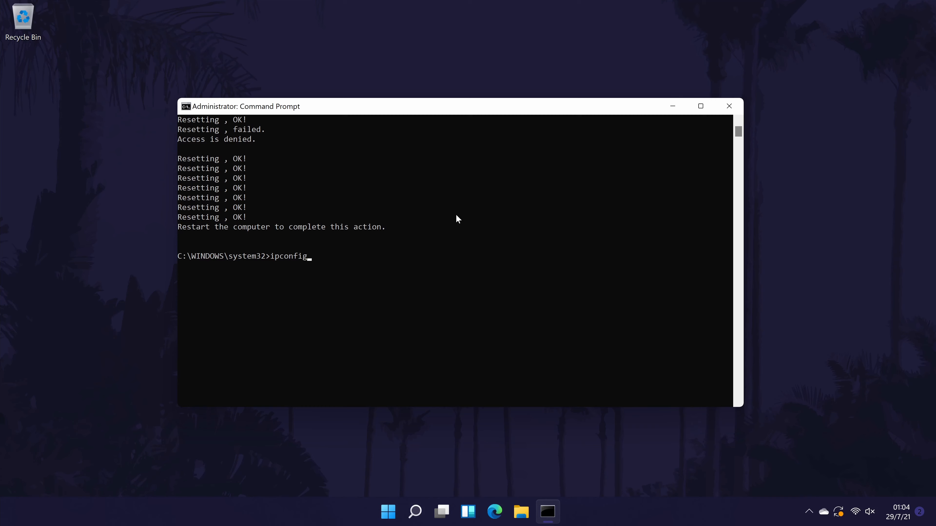
pyautogui.write(' /relea')
pyautogui.write('se')
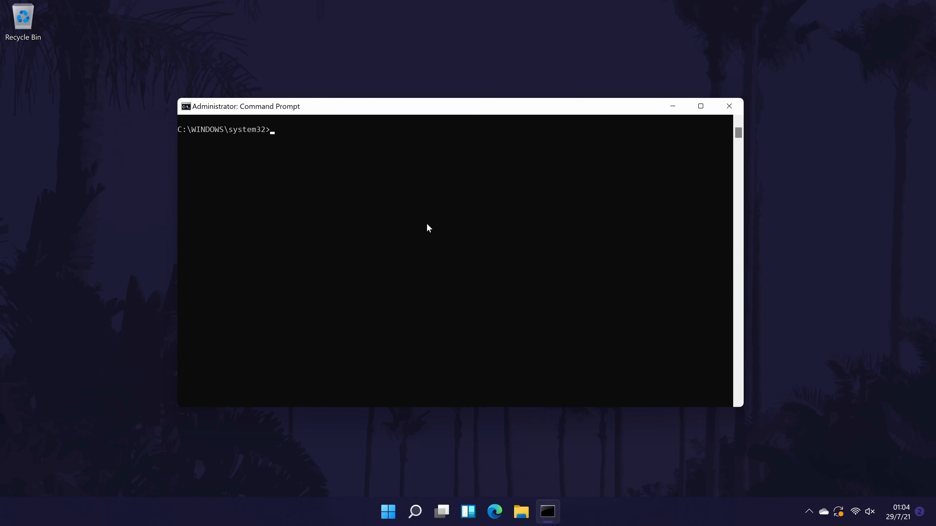
# Enter "ipconfig /renew", discard that line, and flush the DNS cache with "ipconfig /flushdns".
pyautogui.write('ipconfig /renew')
pyautogui.press('Escape')
pyautogui.write('ipconfig /flushdns')
pyautogui.press('Return')
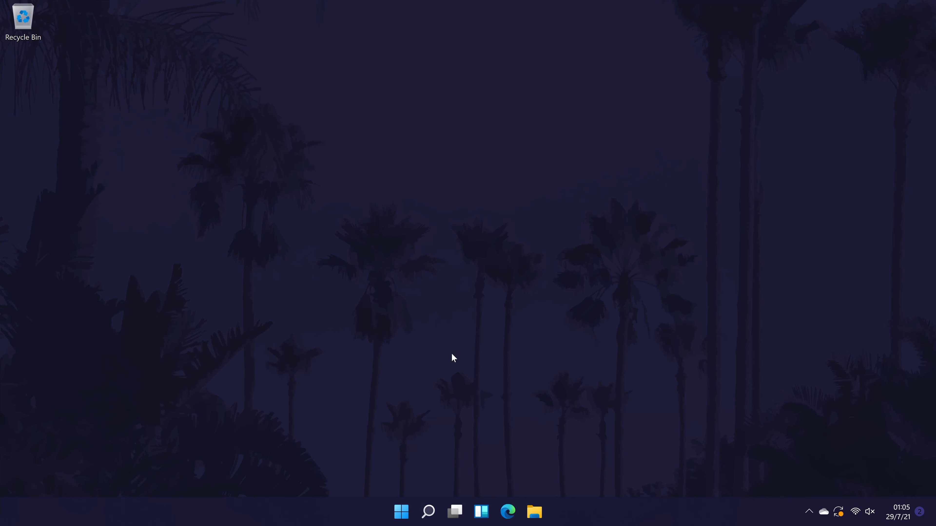
# Search for Device Manager, open it, and expand the Network adapters category.
pyautogui.click(429, 512)
pyautogui.write('device manager')
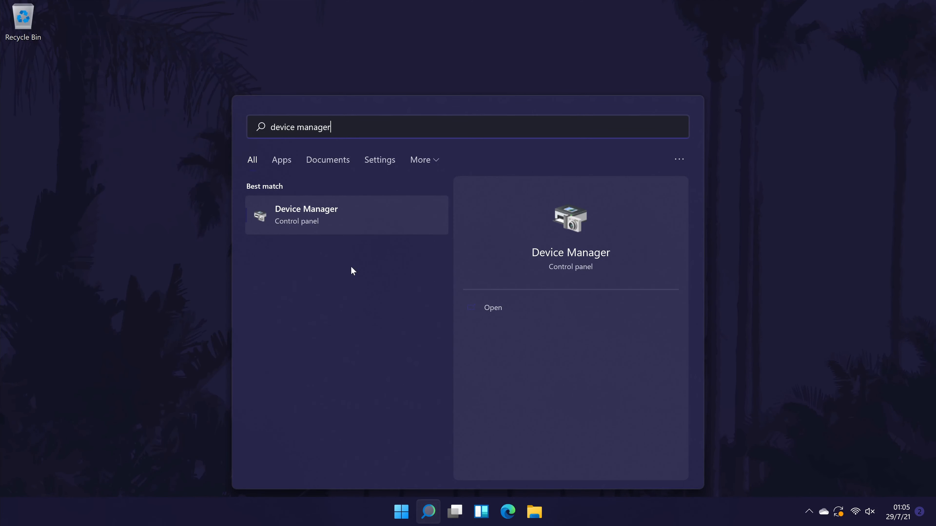
pyautogui.click(316, 213)
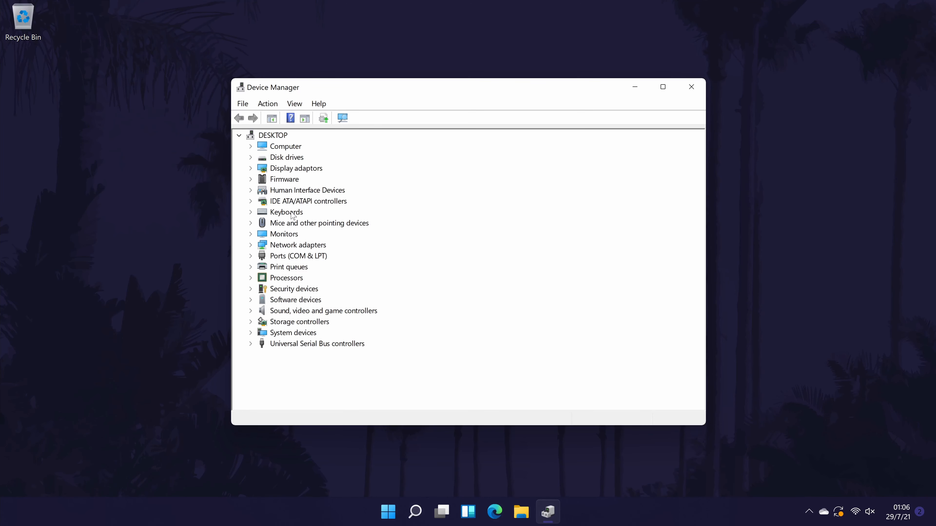
pyautogui.click(300, 245)
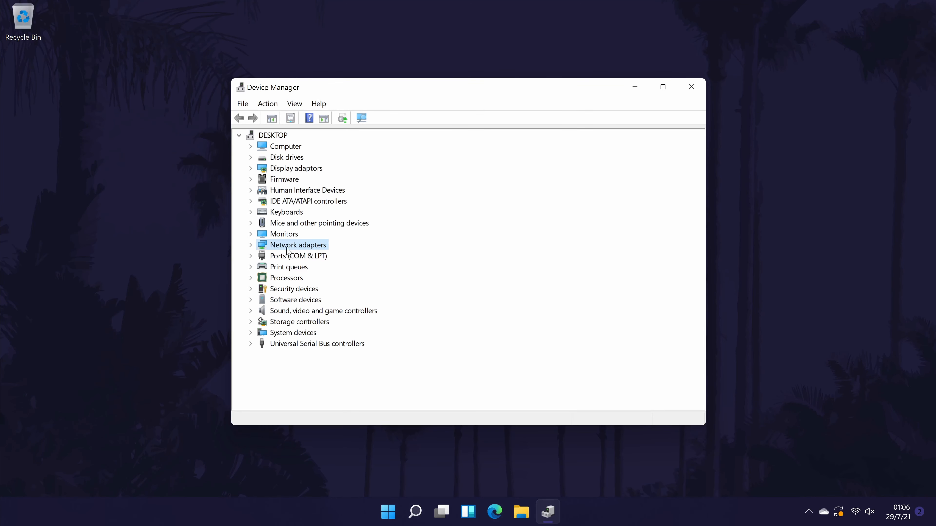
pyautogui.click(251, 246)
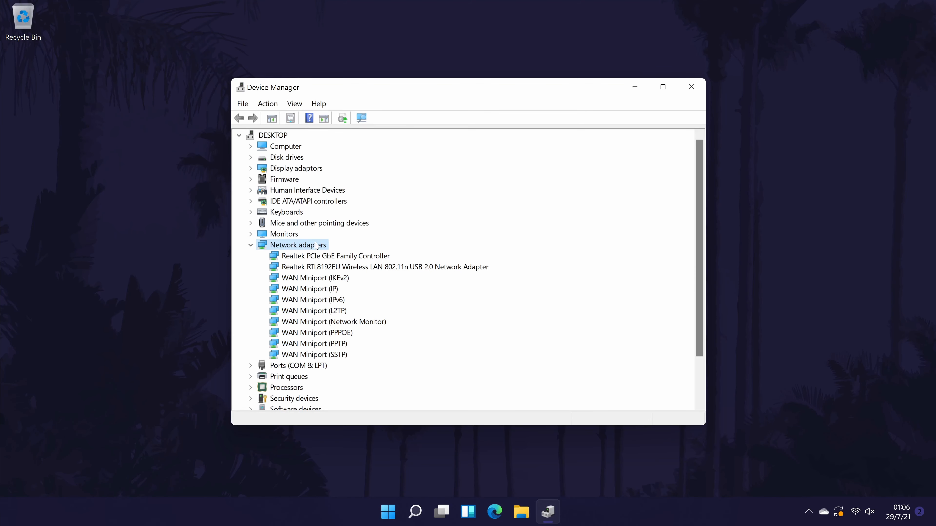
# Search automatically for an updated driver for the Realtek RTL8192EU Wireless LAN adapter from its driver properties, then close the dialogs.
pyautogui.click(407, 267)
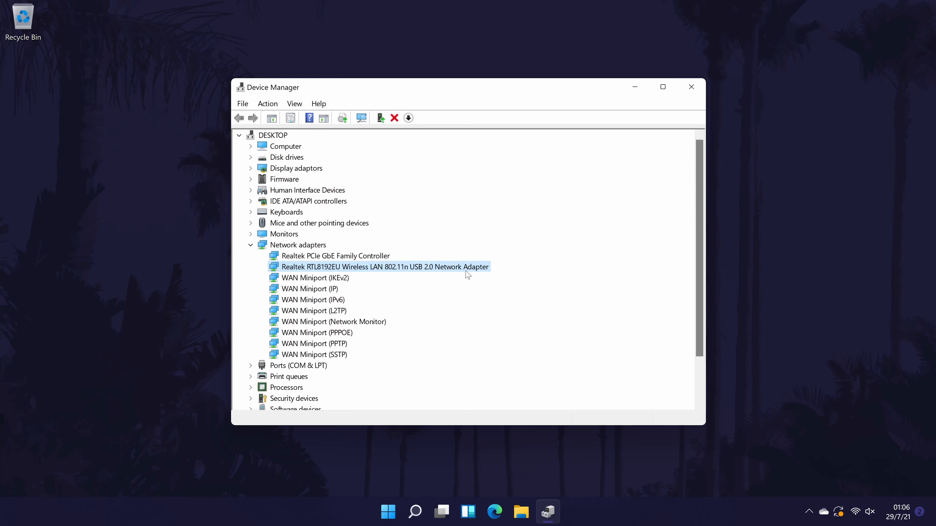
pyautogui.doubleClick(388, 271)
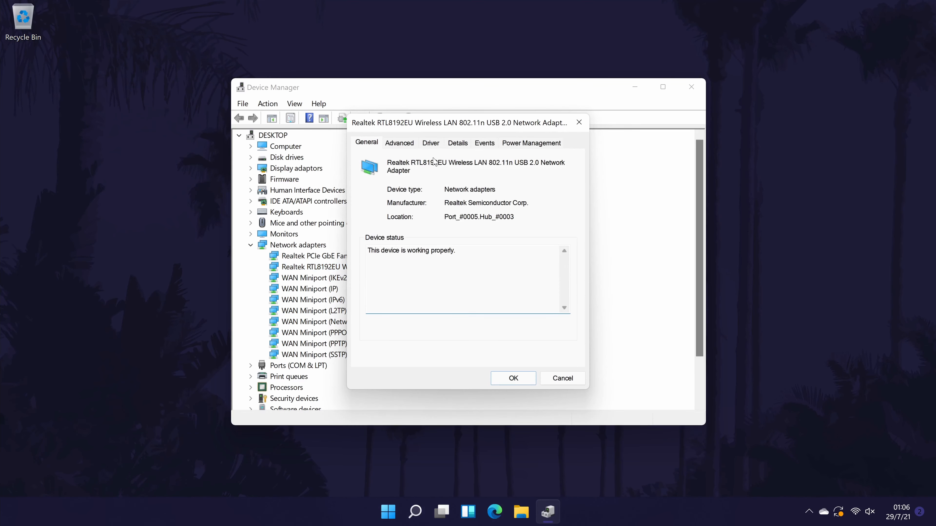
pyautogui.click(430, 143)
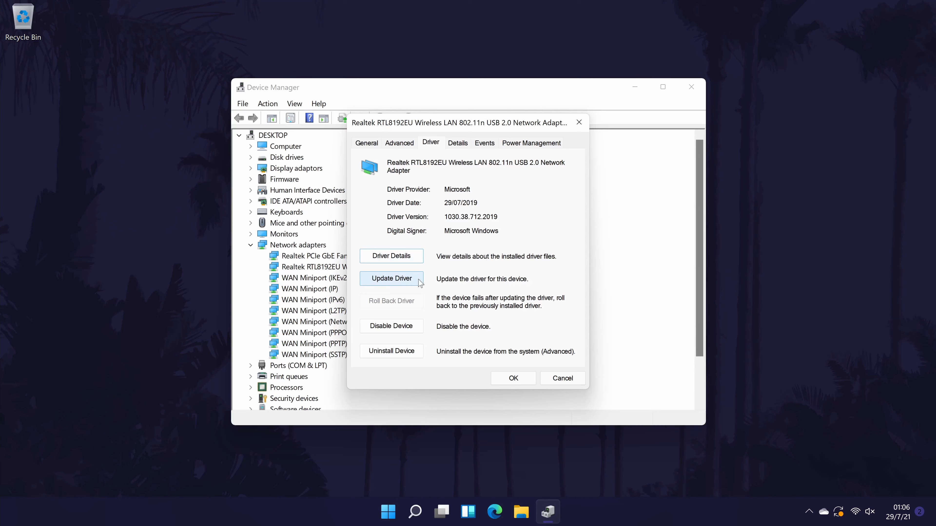
pyautogui.click(390, 281)
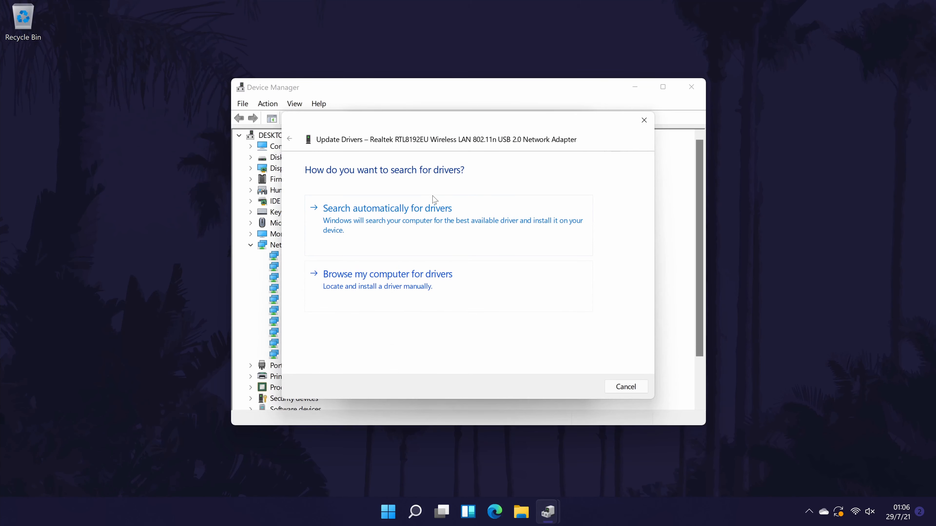
pyautogui.click(526, 213)
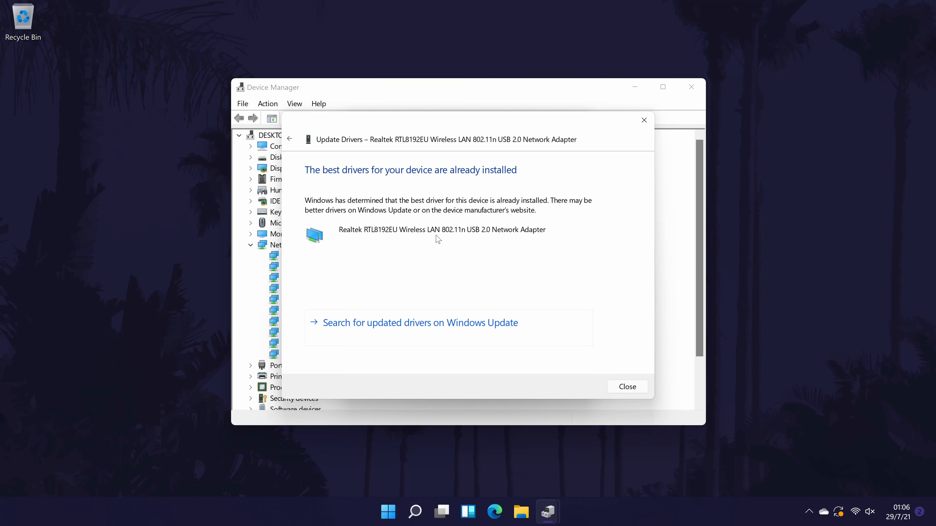
pyautogui.press('Escape')
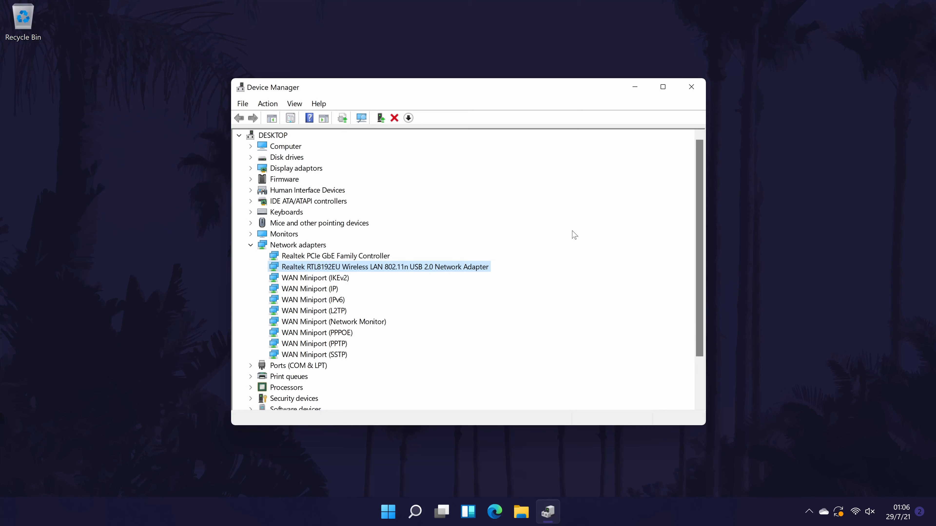
# Disable the Realtek RTL8192EU Wireless LAN adapter and confirm it.
pyautogui.rightClick(340, 268)
pyautogui.click(383, 288)
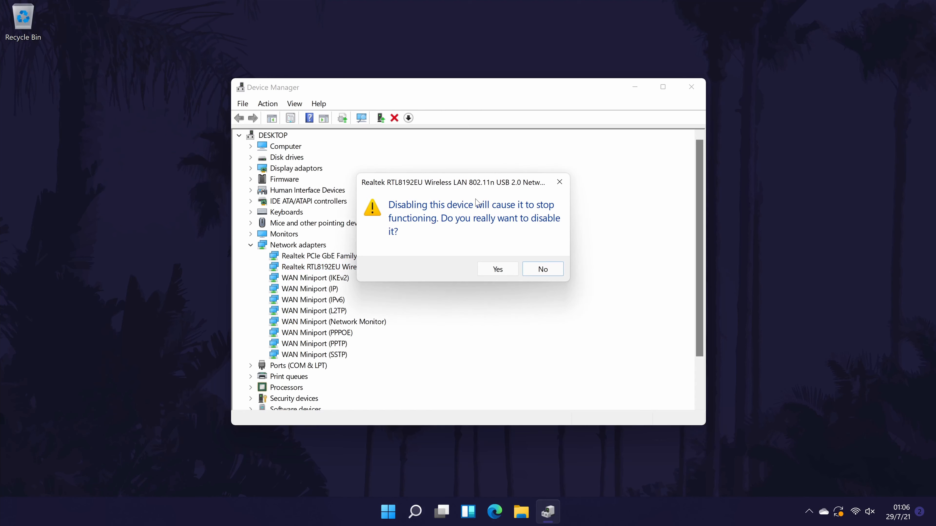
pyautogui.click(505, 274)
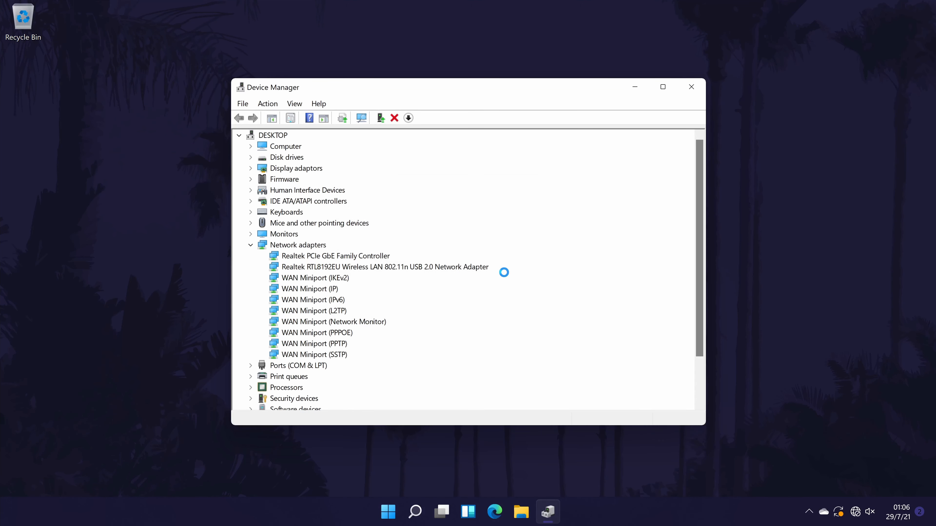
# Re-enable the Realtek RTL8192EU Wireless LAN adapter and choose to uninstall the device.
pyautogui.rightClick(390, 270)
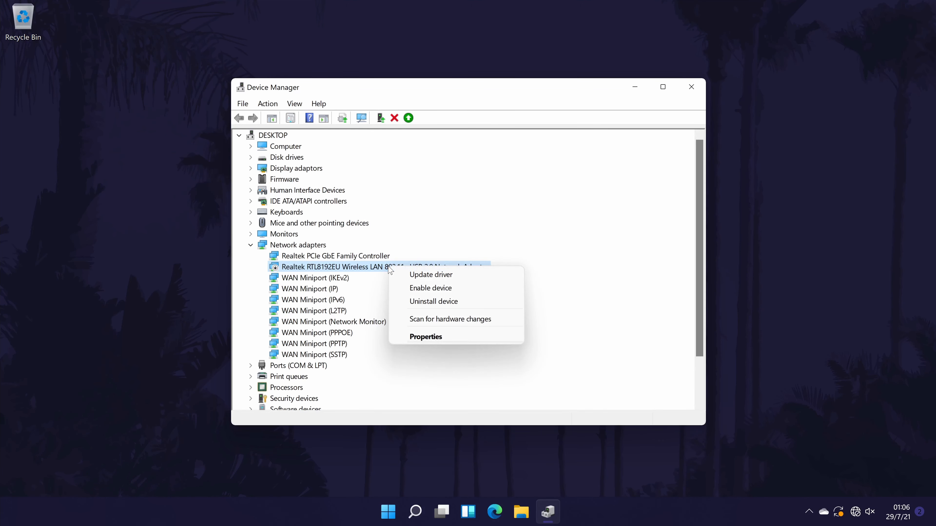
pyautogui.click(455, 288)
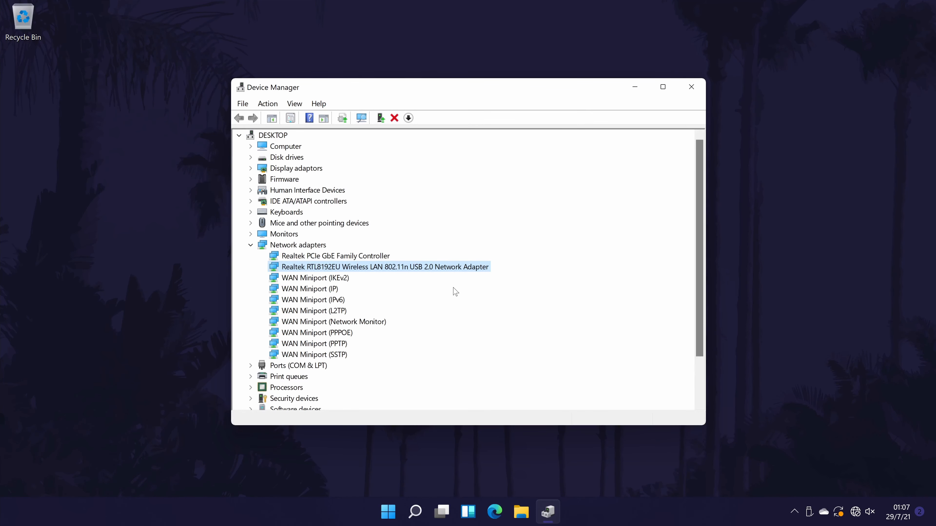
pyautogui.rightClick(427, 267)
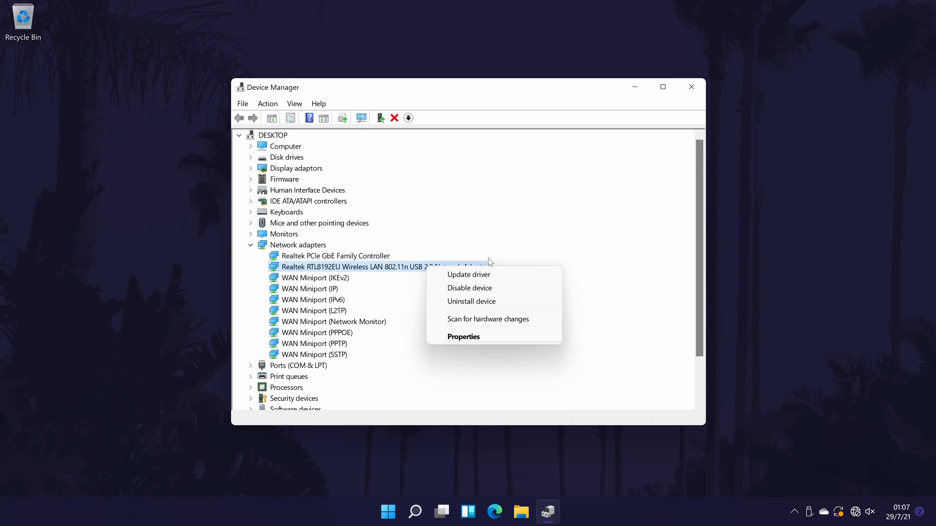
pyautogui.click(487, 301)
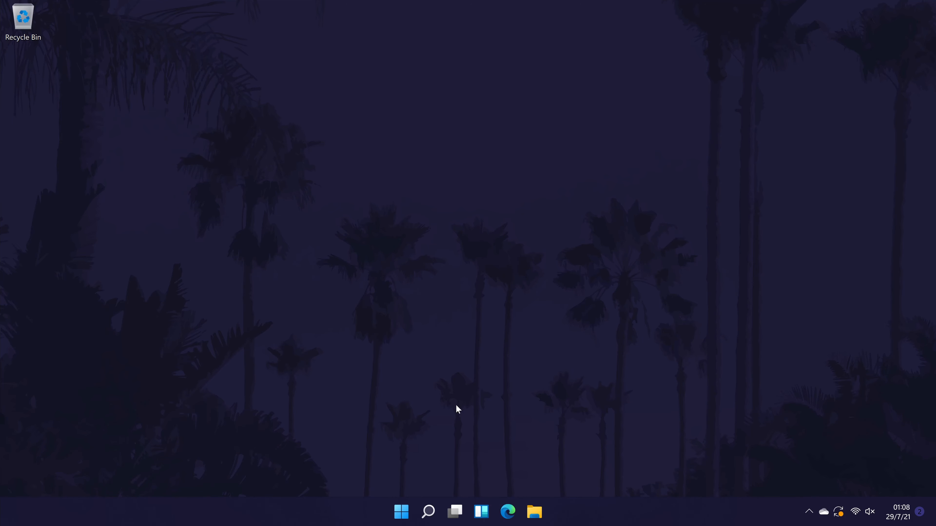
# Search for "control panel", open it, and go to the Network and Sharing Centre under Network and Internet.
pyautogui.click(428, 511)
pyautogui.write('control panel')
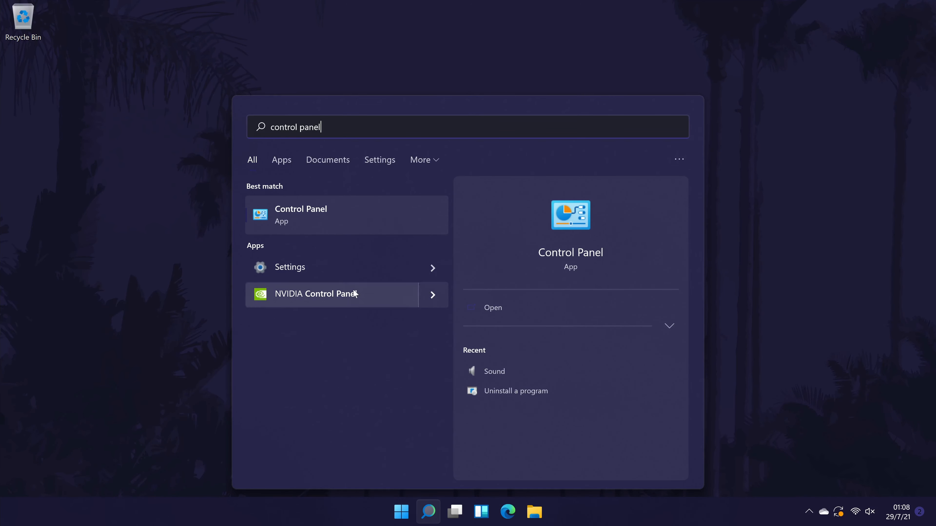
pyautogui.click(306, 211)
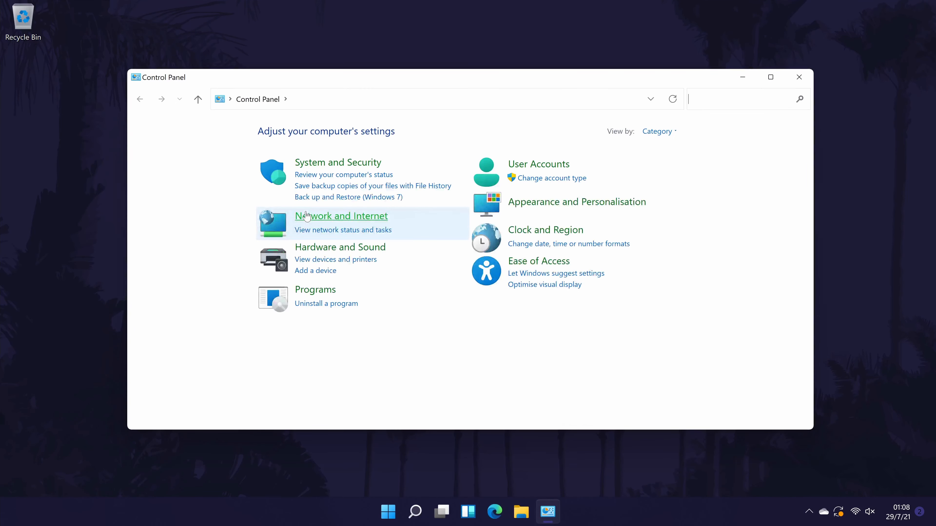
pyautogui.click(384, 220)
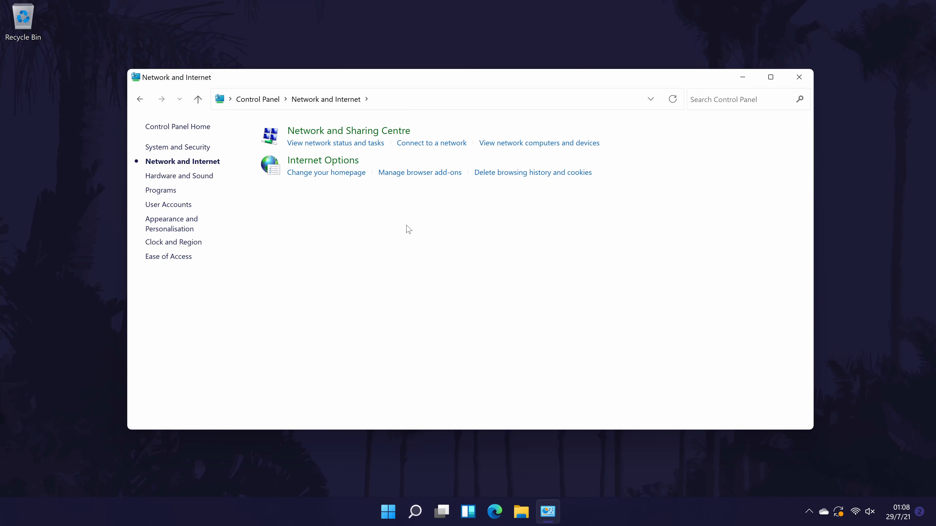
pyautogui.click(349, 130)
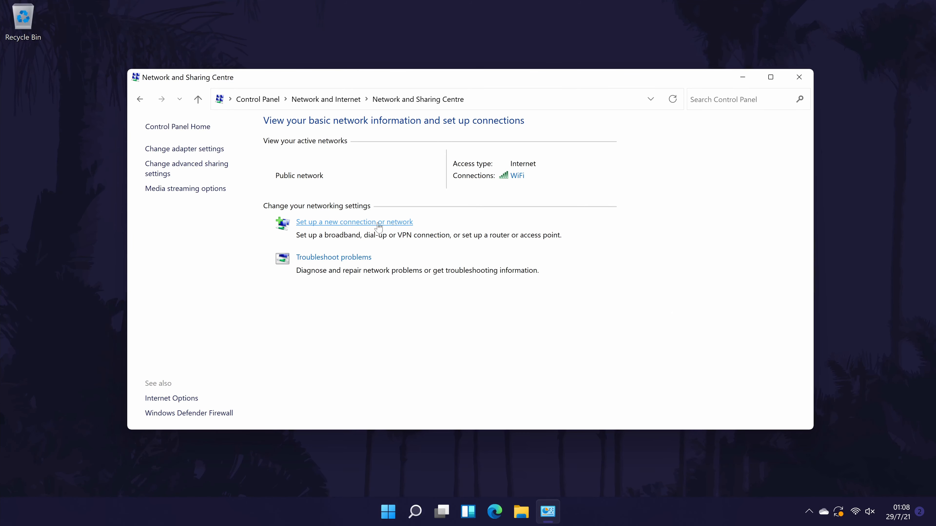
# Start setting up a manual connection to a wireless network and set its security type to WPA2-Personal.
pyautogui.click(391, 223)
pyautogui.click(489, 269)
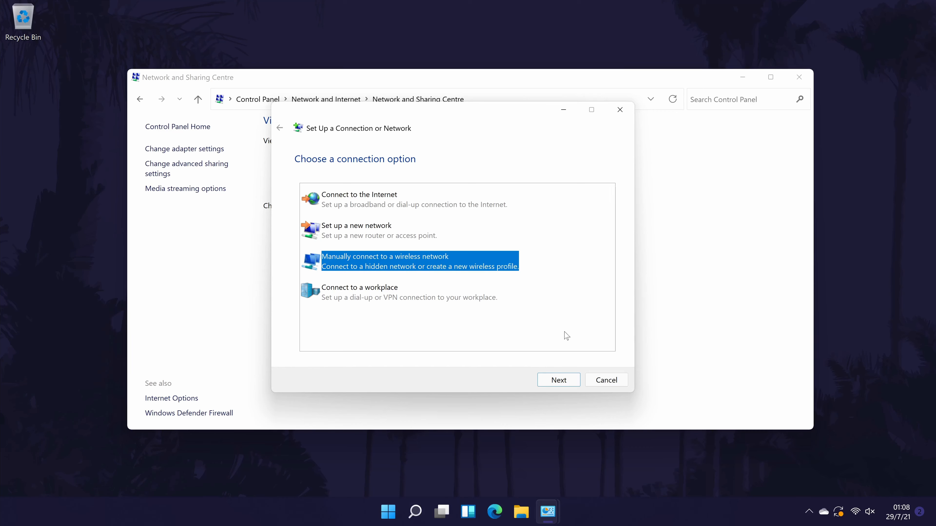
pyautogui.click(563, 380)
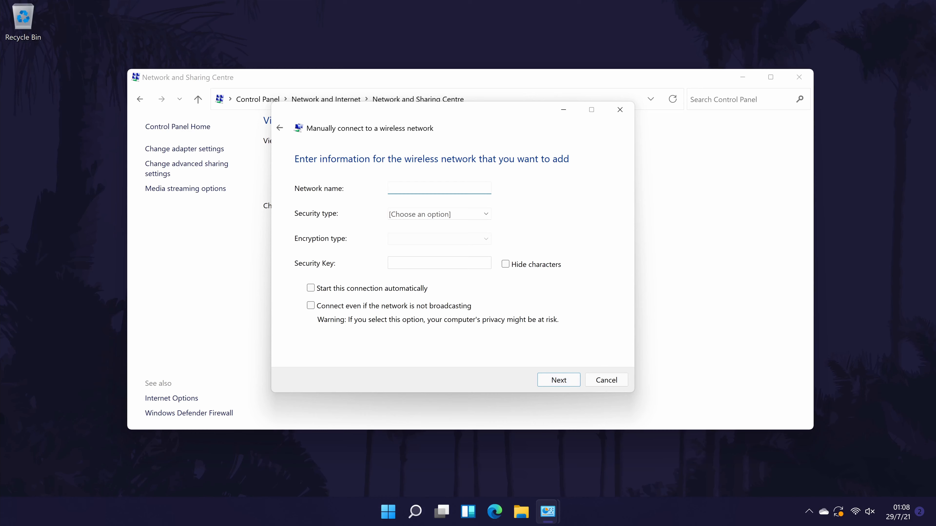
pyautogui.click(461, 214)
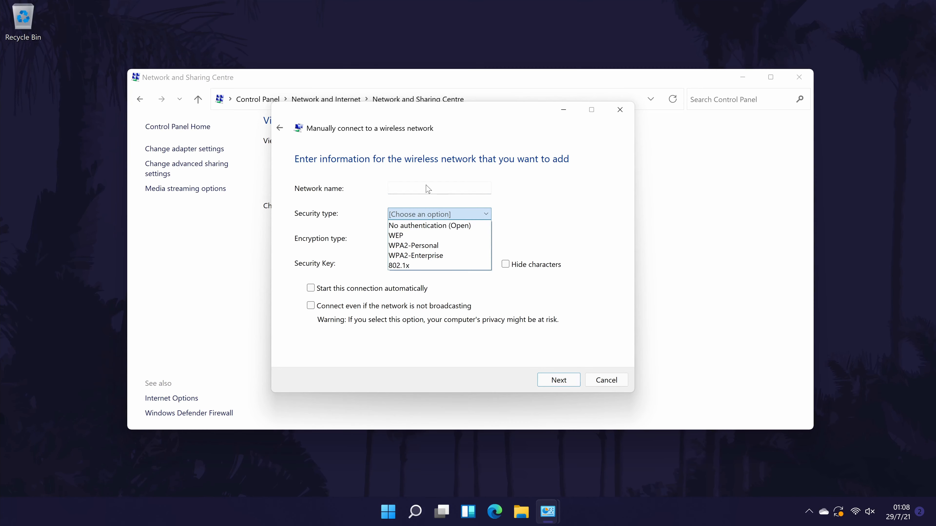
pyautogui.click(414, 246)
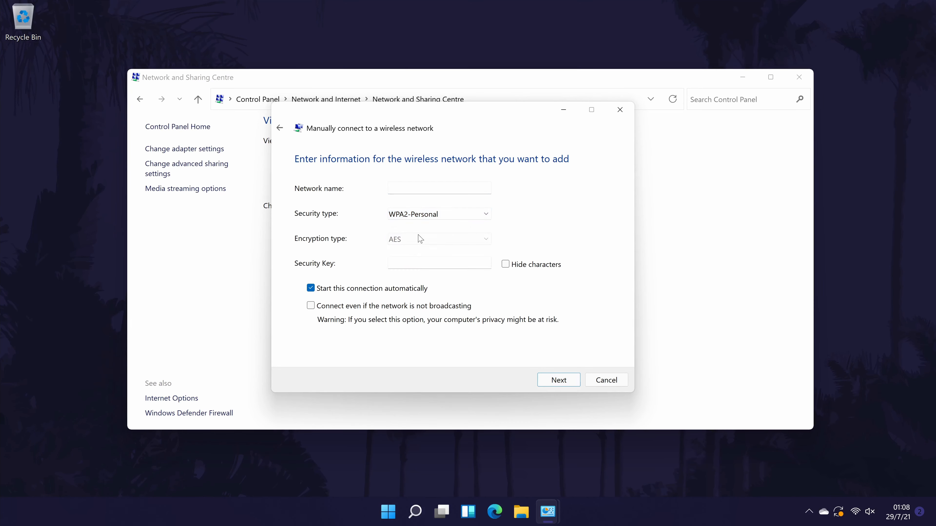
# Enter "Enter the name" as the wireless network's name and fill in its security key.
pyautogui.click(428, 260)
pyautogui.click(435, 188)
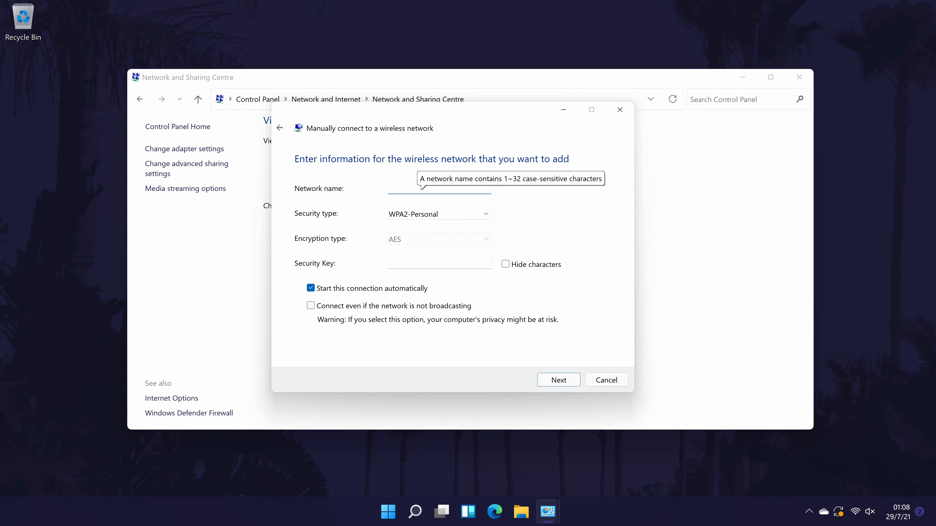
pyautogui.write('Enter the name')
pyautogui.press('Tab')
pyautogui.press('Tab')
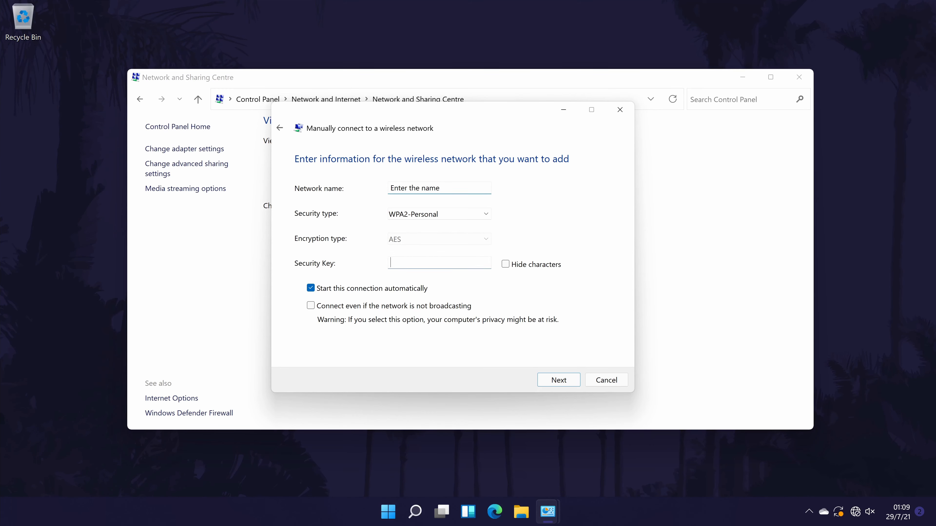
pyautogui.write('Enter the')
pyautogui.press('BackSpace')
pyautogui.write('he password')
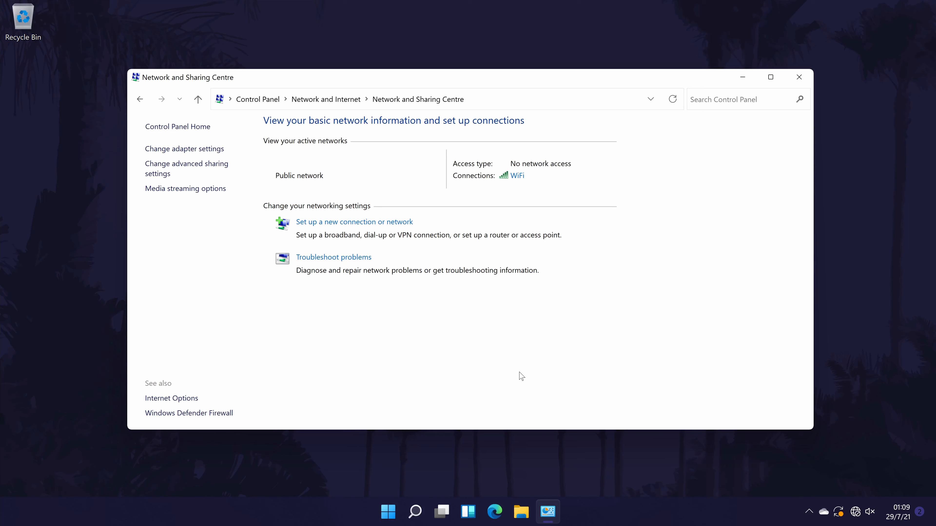
# Go to the adapter settings and open the Internet Protocol Version 4 (TCP/IPv4) properties of the WiFi connection.
pyautogui.click(166, 149)
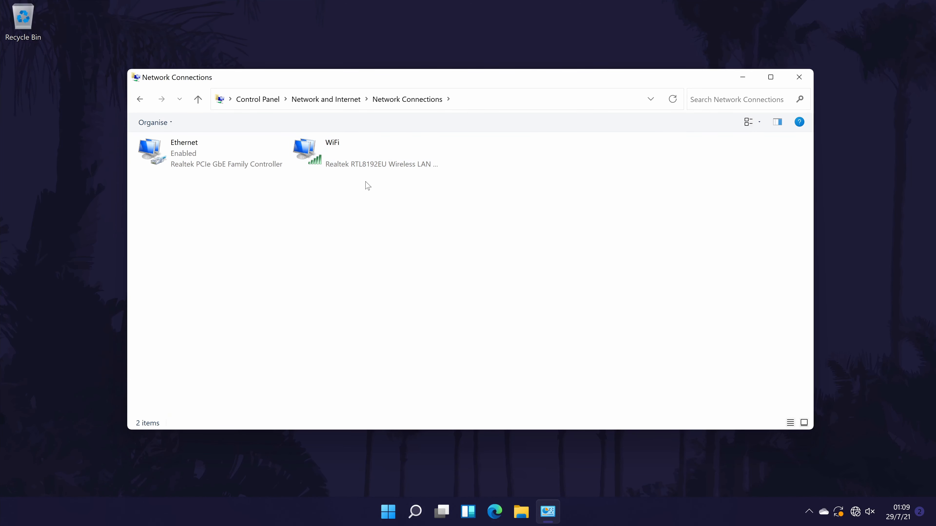
pyautogui.rightClick(390, 156)
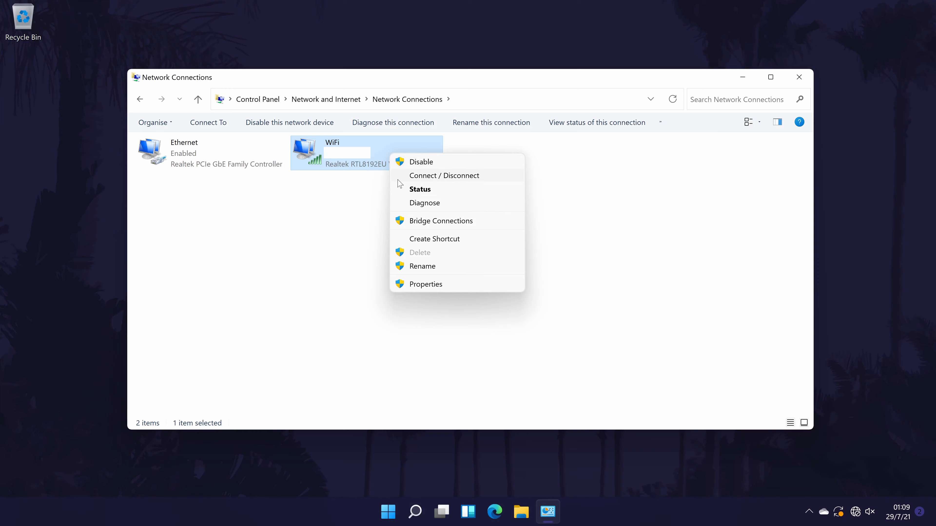
pyautogui.click(431, 284)
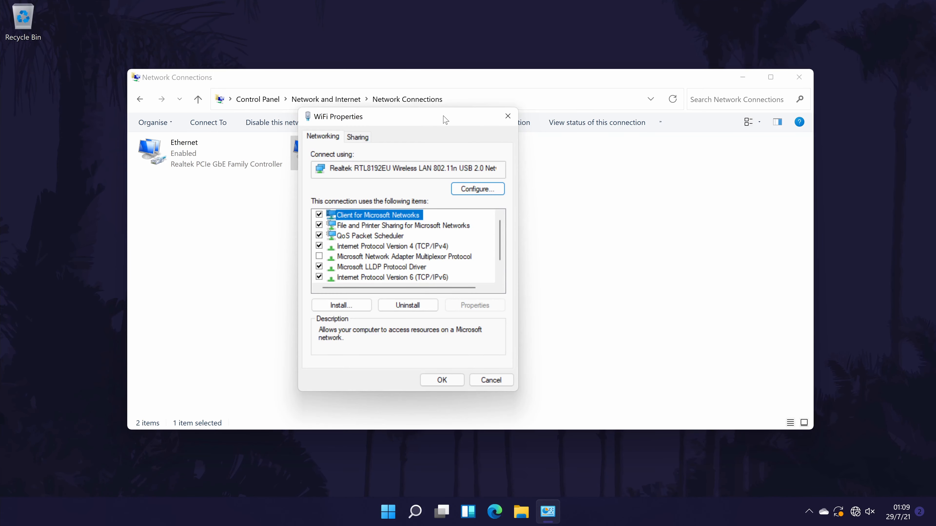
pyautogui.click(398, 247)
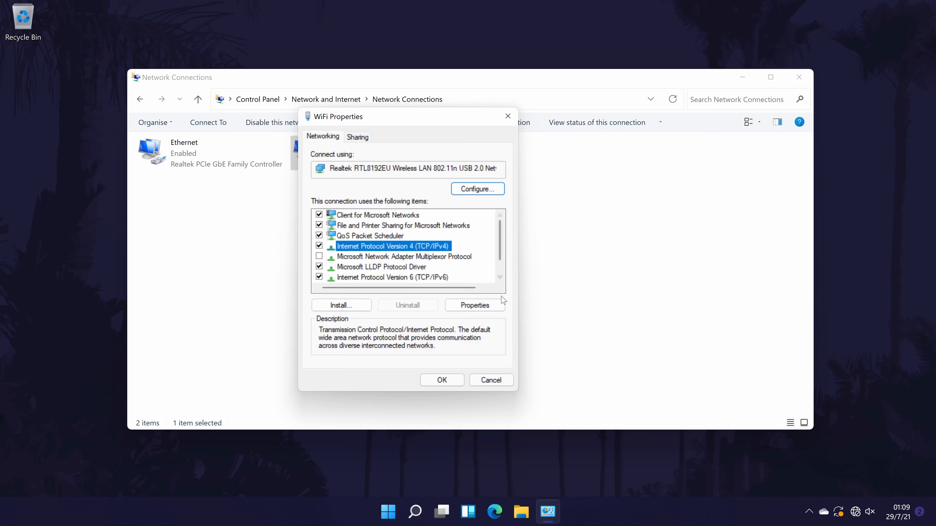
pyautogui.click(476, 306)
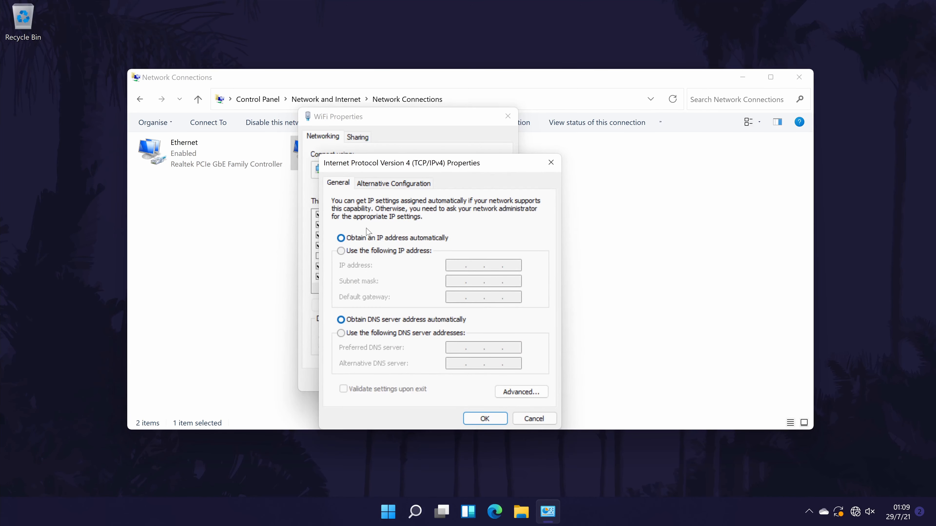
# Use custom DNS server addresses, with 8.8.8.8 as the preferred and 8.8.4.4 as the alternative server.
pyautogui.click(387, 335)
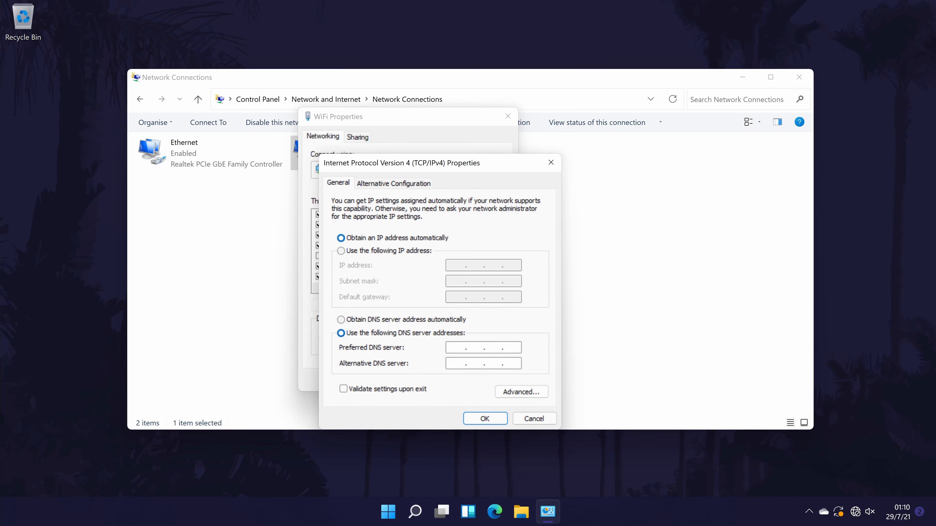
pyautogui.write('8')
pyautogui.write('8')
pyautogui.write('8.8')
pyautogui.write('8.8')
pyautogui.write('4')
pyautogui.write('.4')
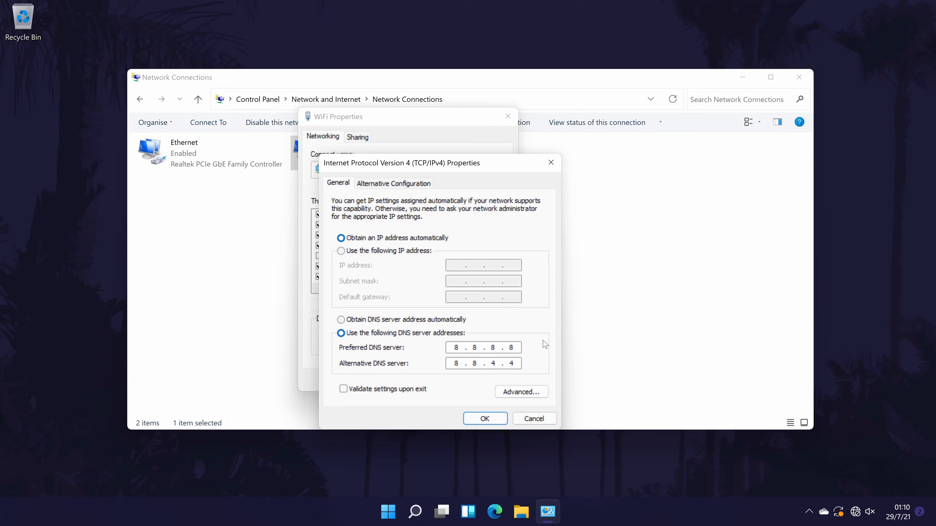